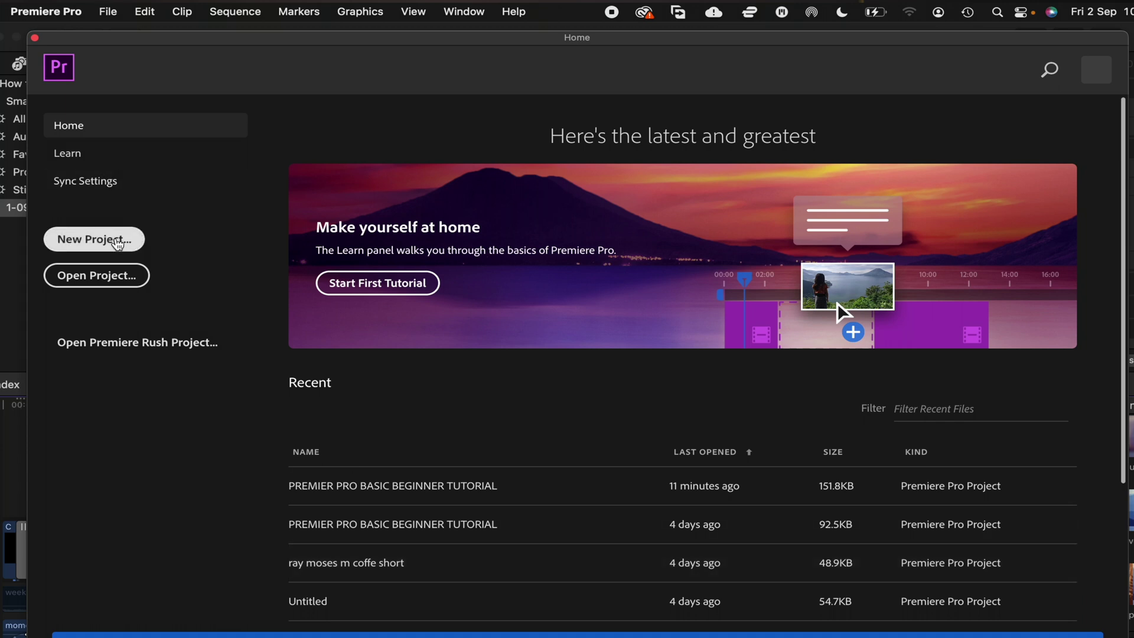
Open New Project from the Home screen, then cancel it.
left_click(118, 240)
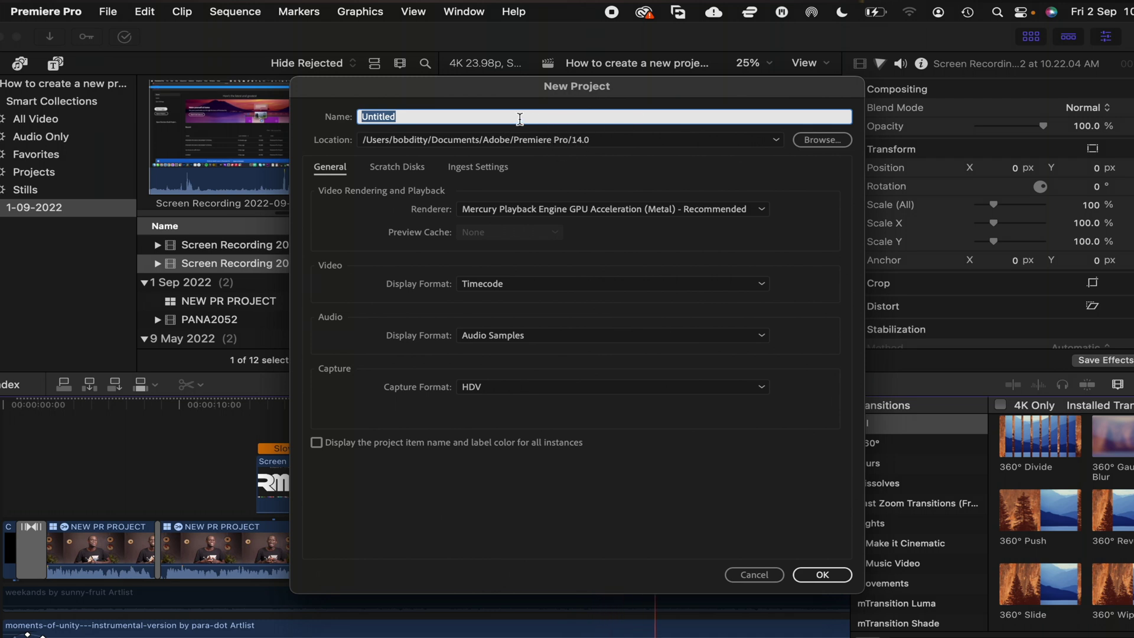
key("Escape")
left_click(408, 492)
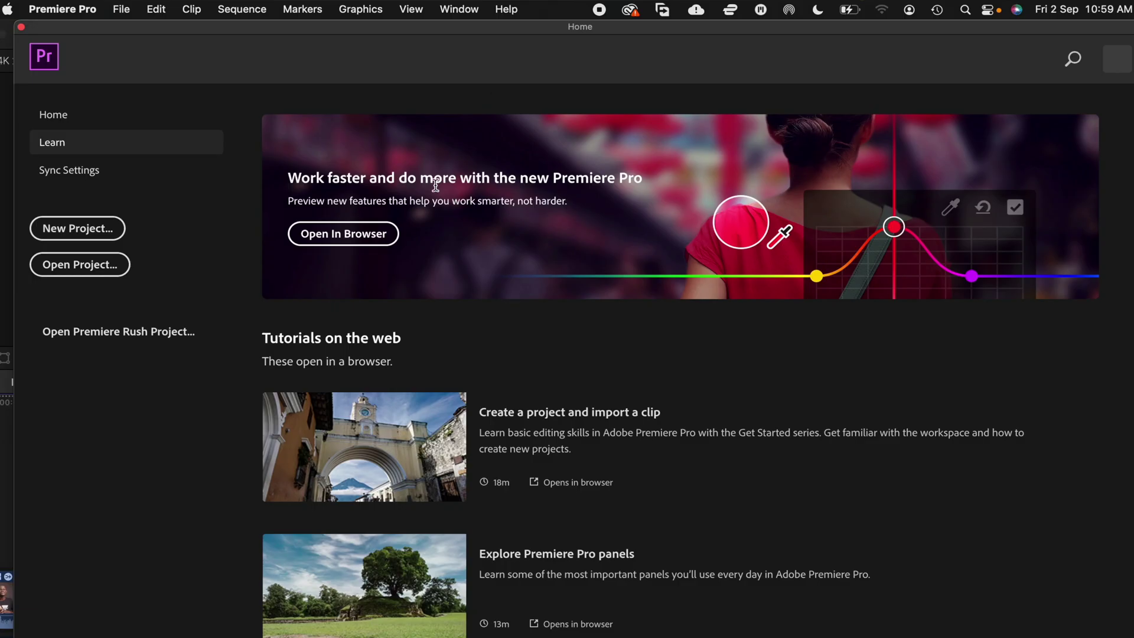
Start a new project through File > New > Project.
left_click(122, 9)
mouse_move(161, 34)
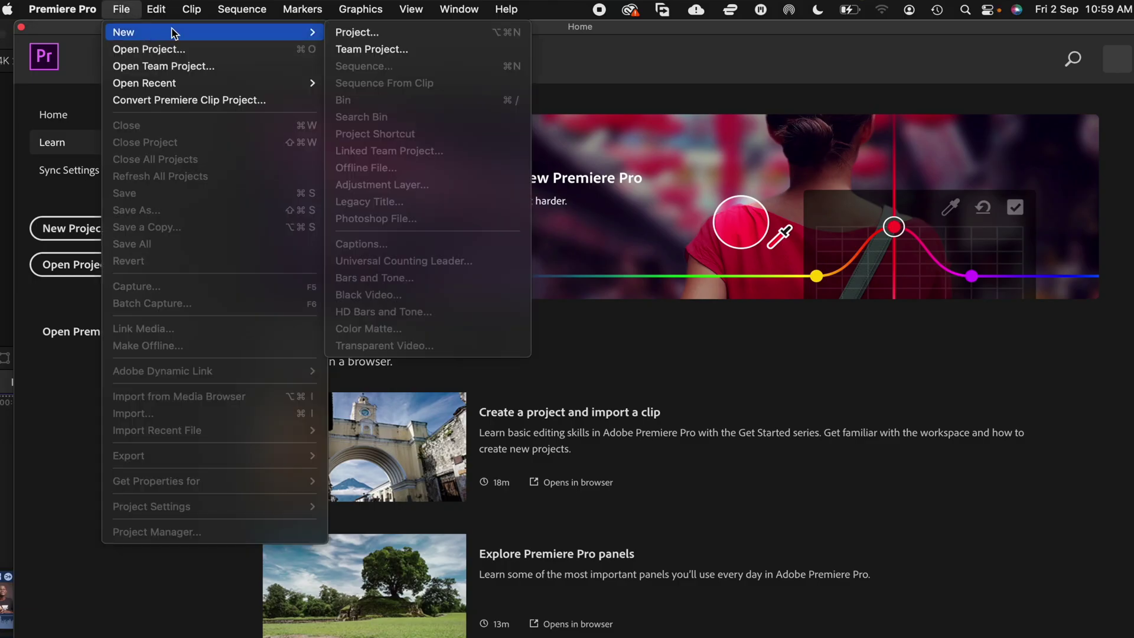
left_click(350, 32)
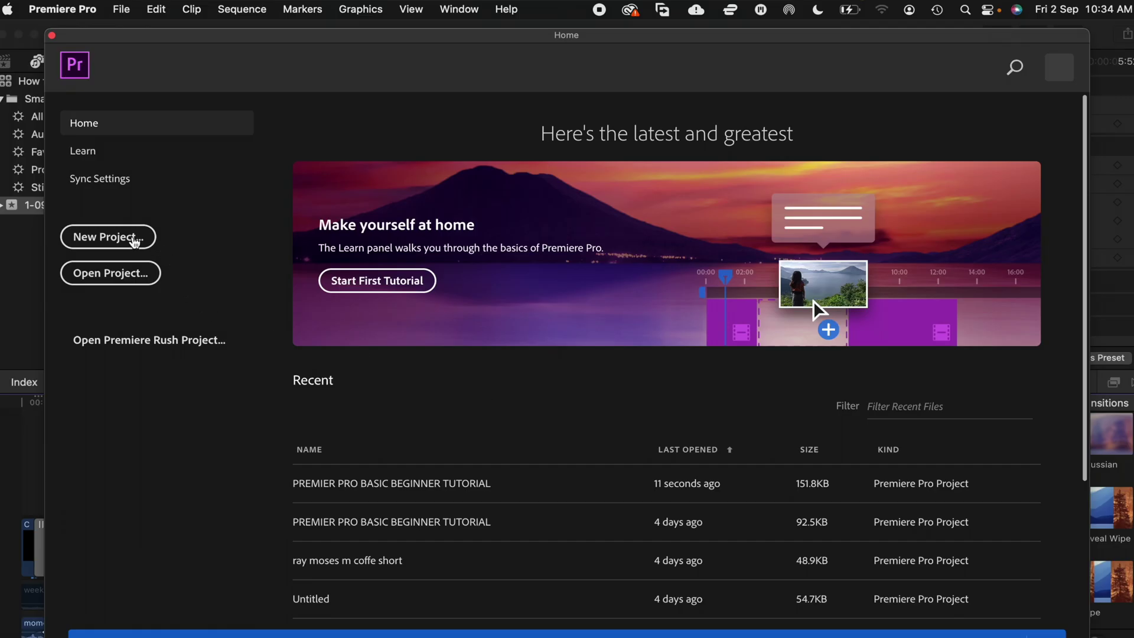
Name the new project 'How to Create a new project in Adobe Premiere pro'.
left_click(135, 242)
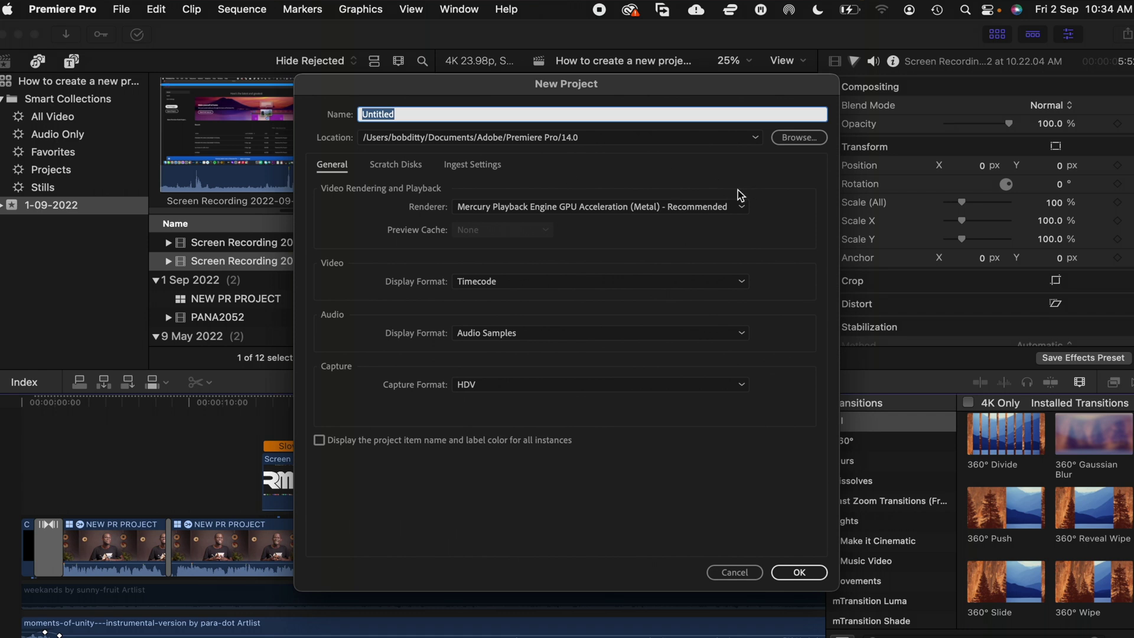
type("h")
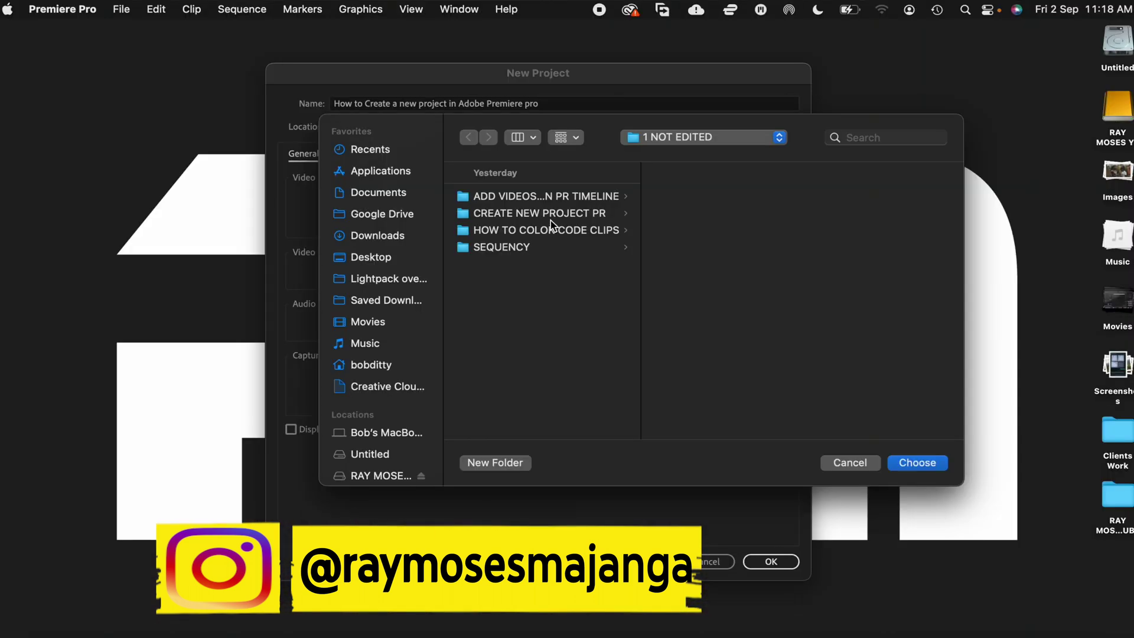
Set the save location to the PROJECT folder inside CREATE NEW PROJECT PR.
left_click(554, 215)
left_click(708, 281)
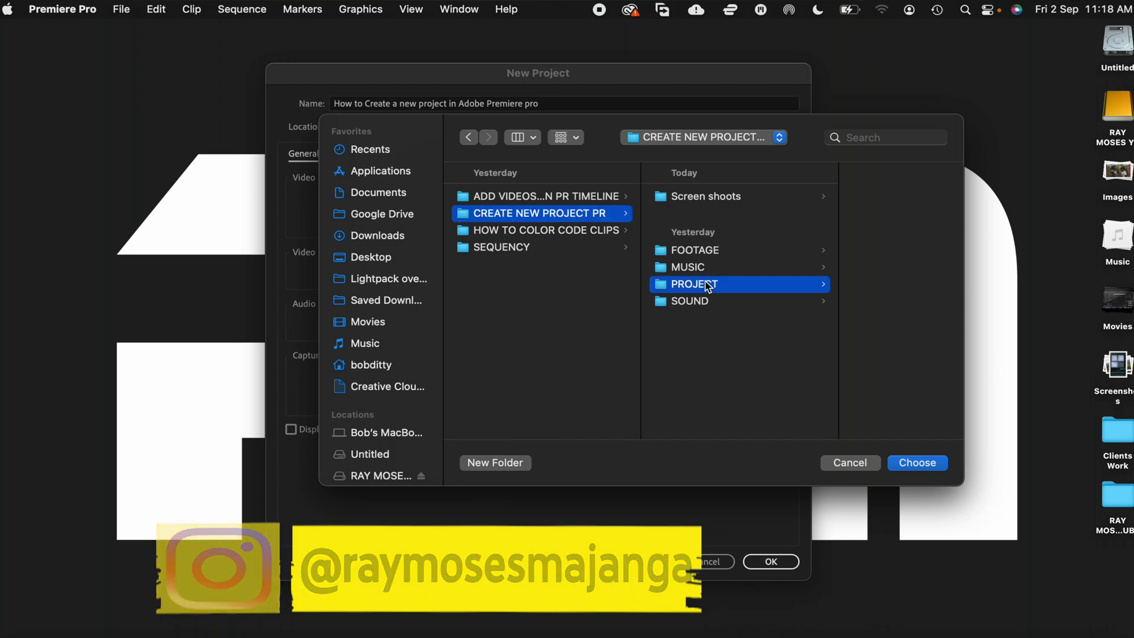
left_click(923, 468)
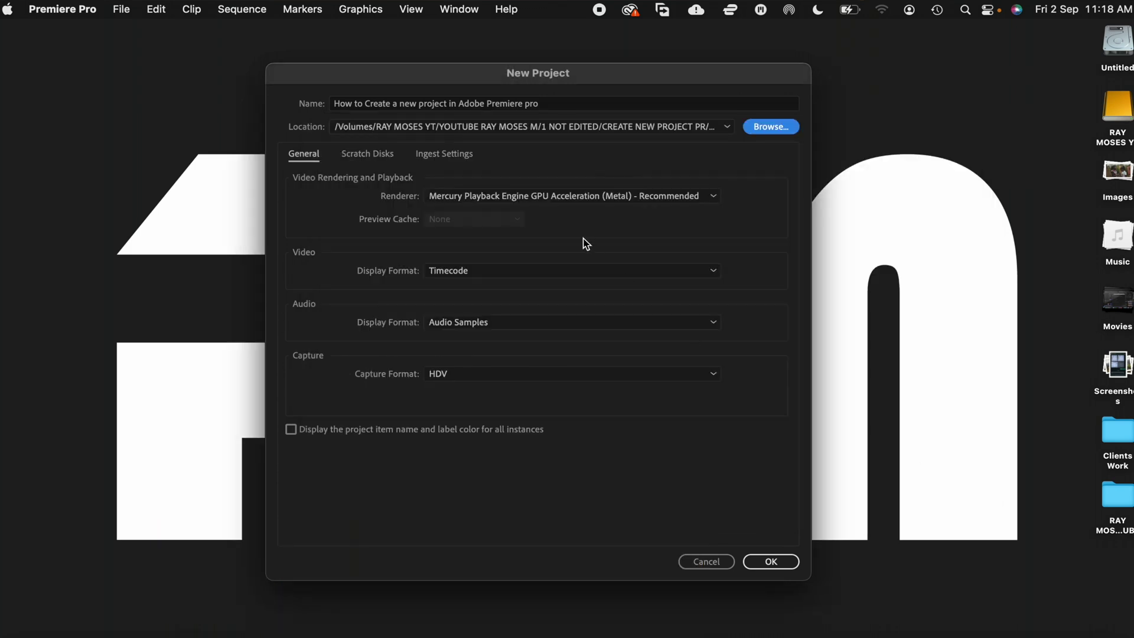
Keep Metal renderer, Timecode, Audio Samples and HDV capture format defaults.
left_click(463, 197)
left_click(452, 212)
left_click(437, 270)
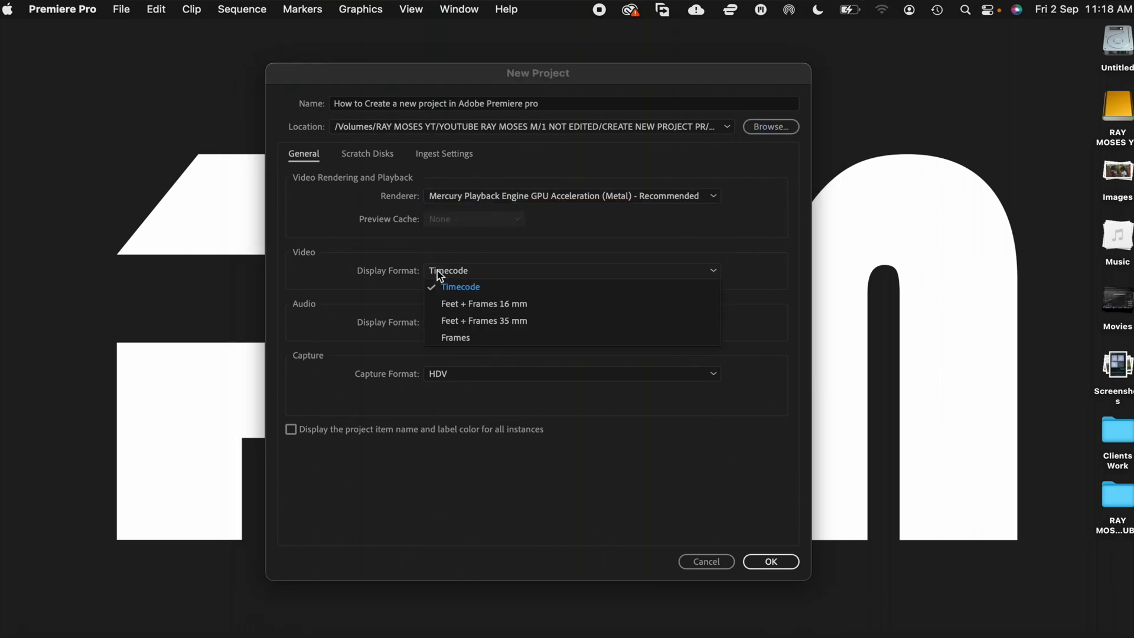
left_click(437, 286)
left_click(435, 323)
left_click(437, 338)
left_click(433, 375)
left_click(432, 385)
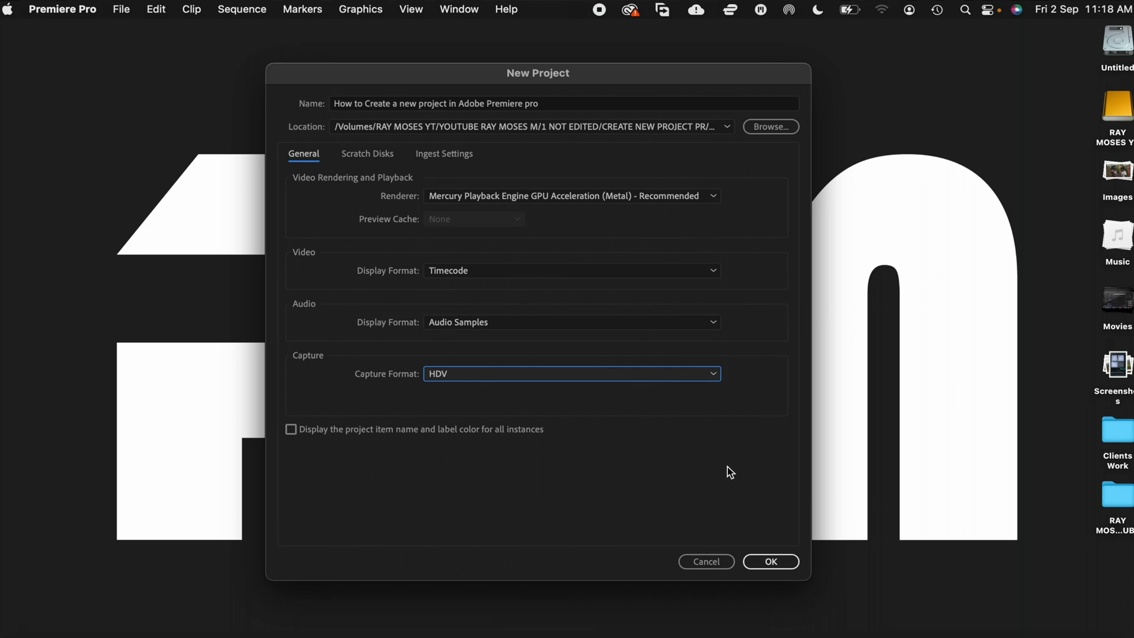
left_click(378, 155)
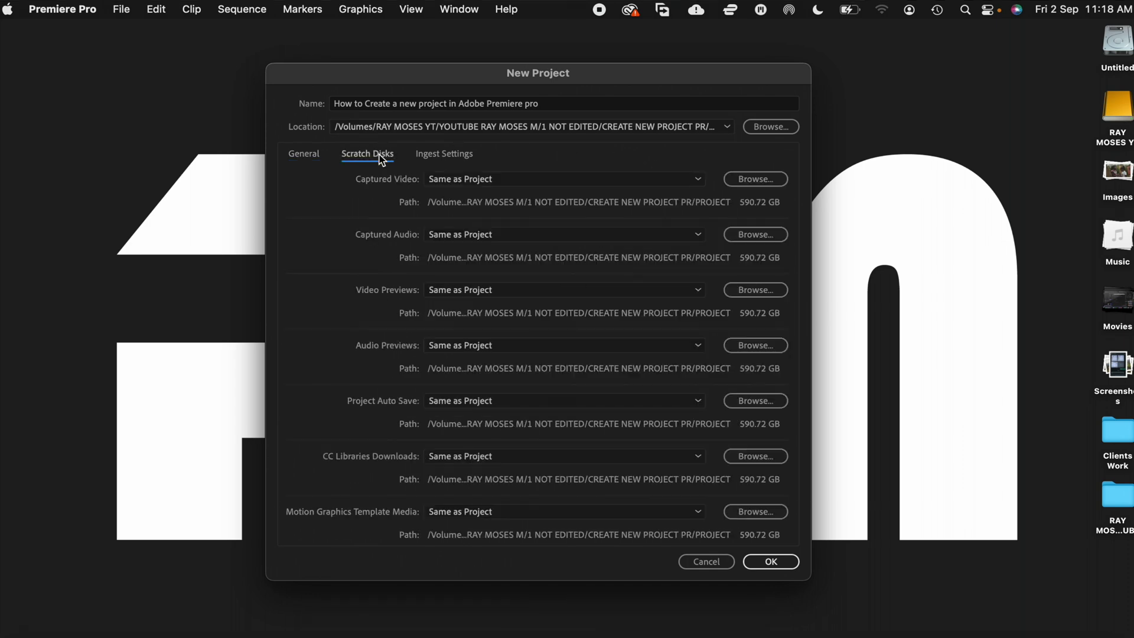
Accept the Same as Project scratch disks and create the project.
left_click(774, 563)
left_click(772, 563)
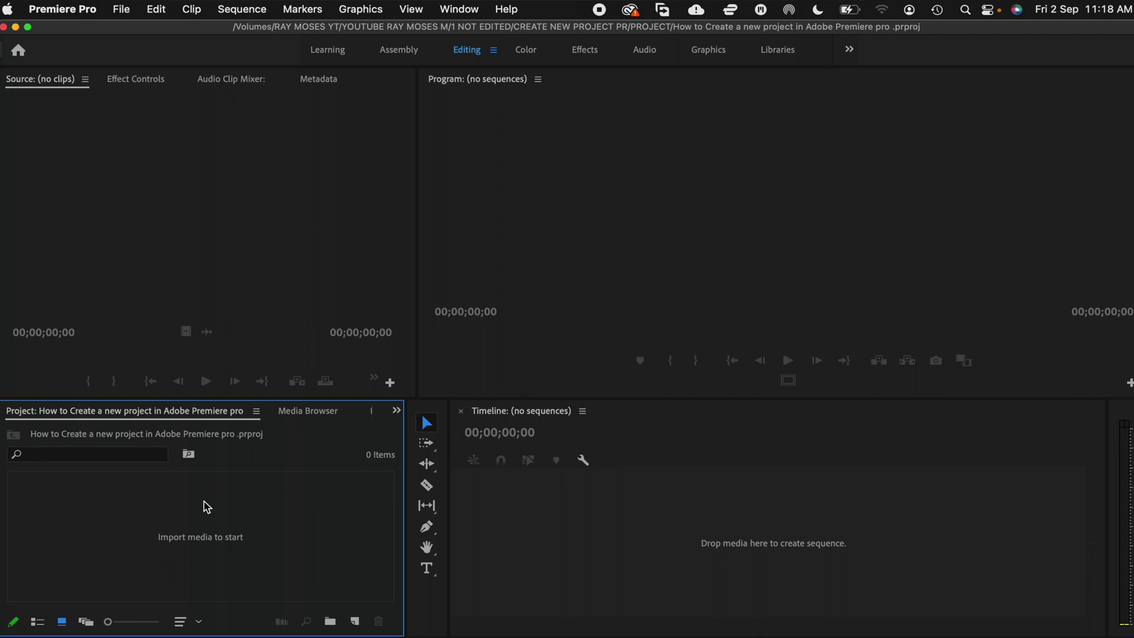
Activate the Source monitor, Program monitor and Timeline panels in the empty Editing workspace.
left_click(182, 264)
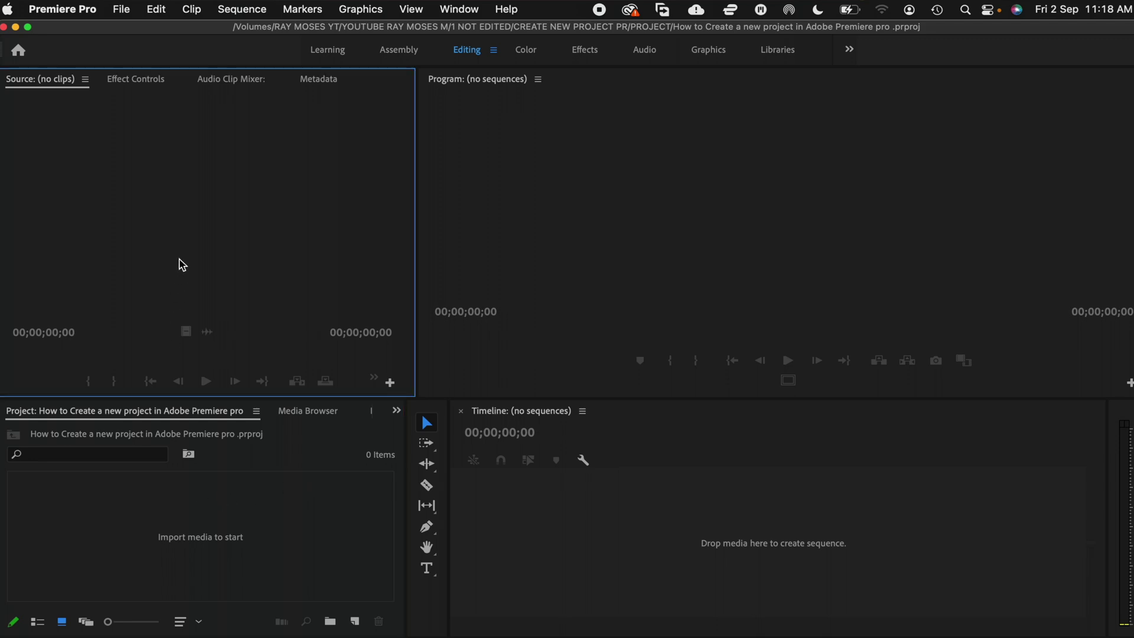
left_click(568, 187)
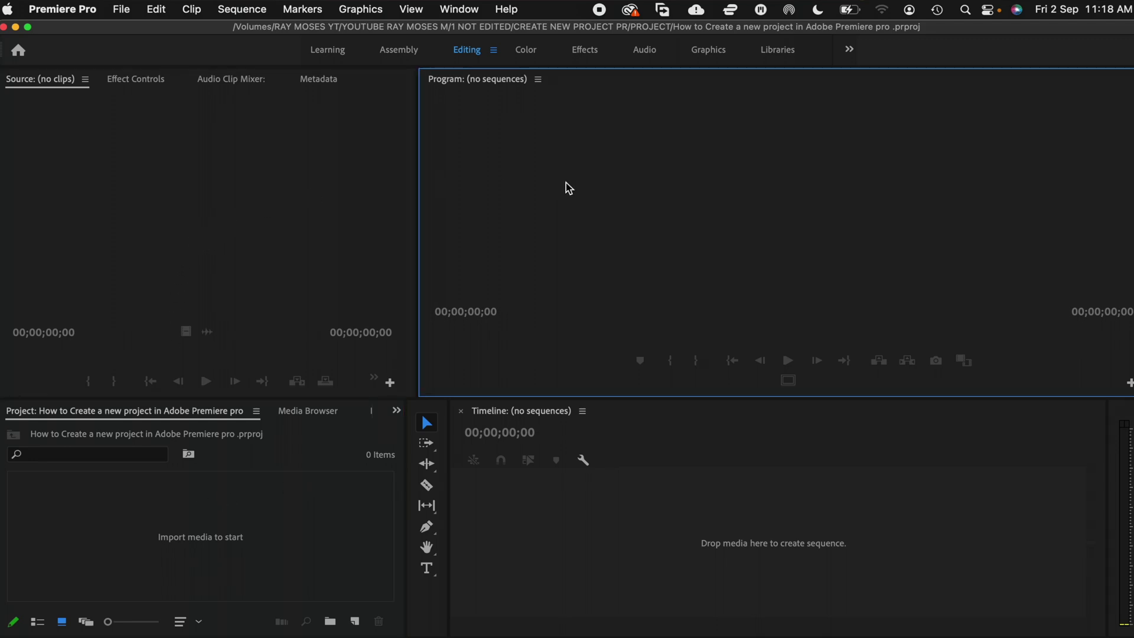
left_click(691, 525)
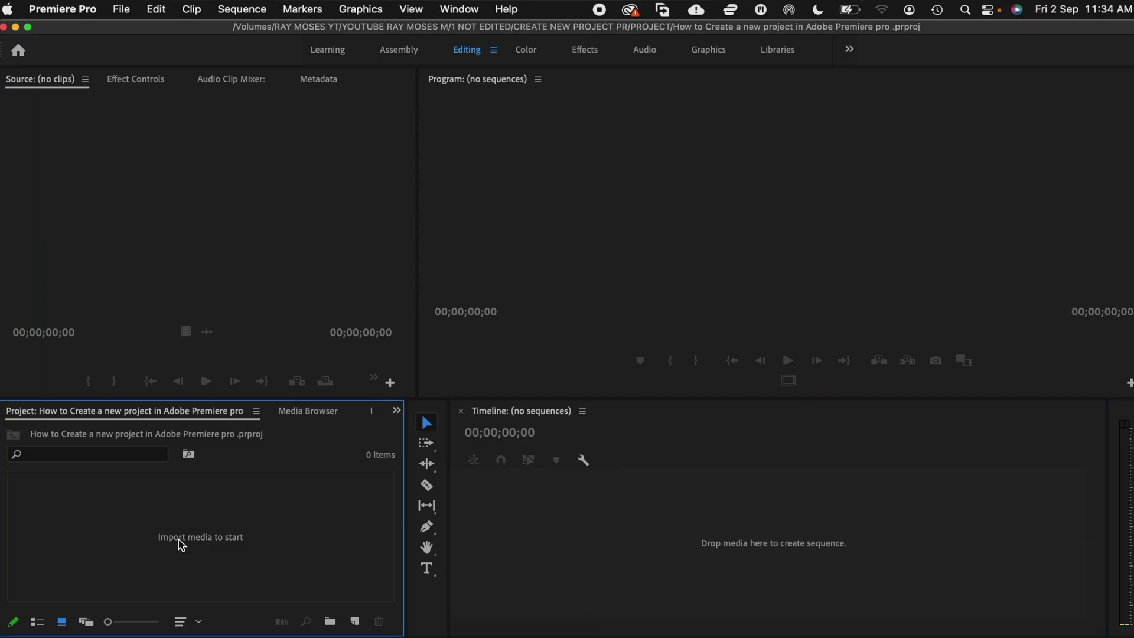
left_click(198, 133)
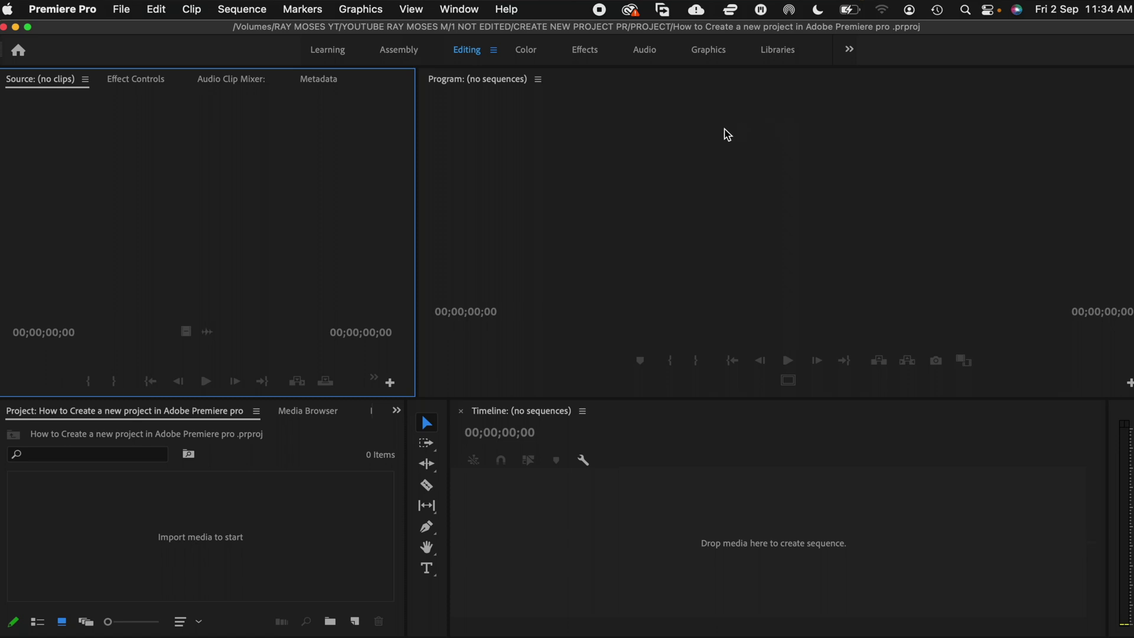
left_click(725, 133)
left_click(727, 544)
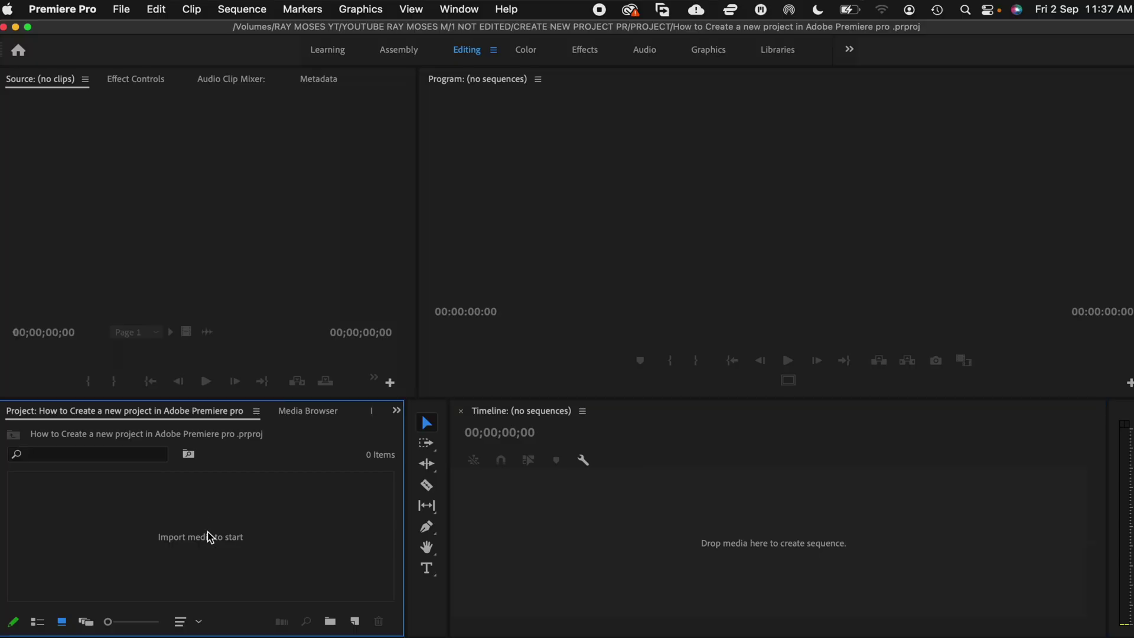
Create Sequence 03 from the RAYS YOUTUBE 4K SEQUENCE preset.
left_click(126, 9)
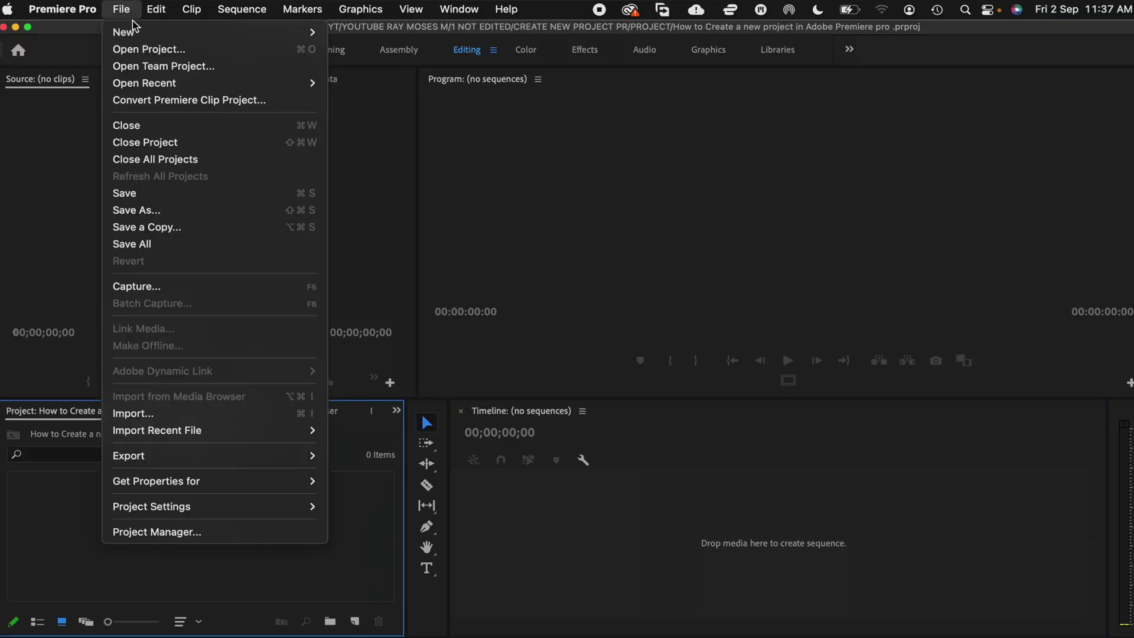
mouse_move(153, 33)
left_click(367, 67)
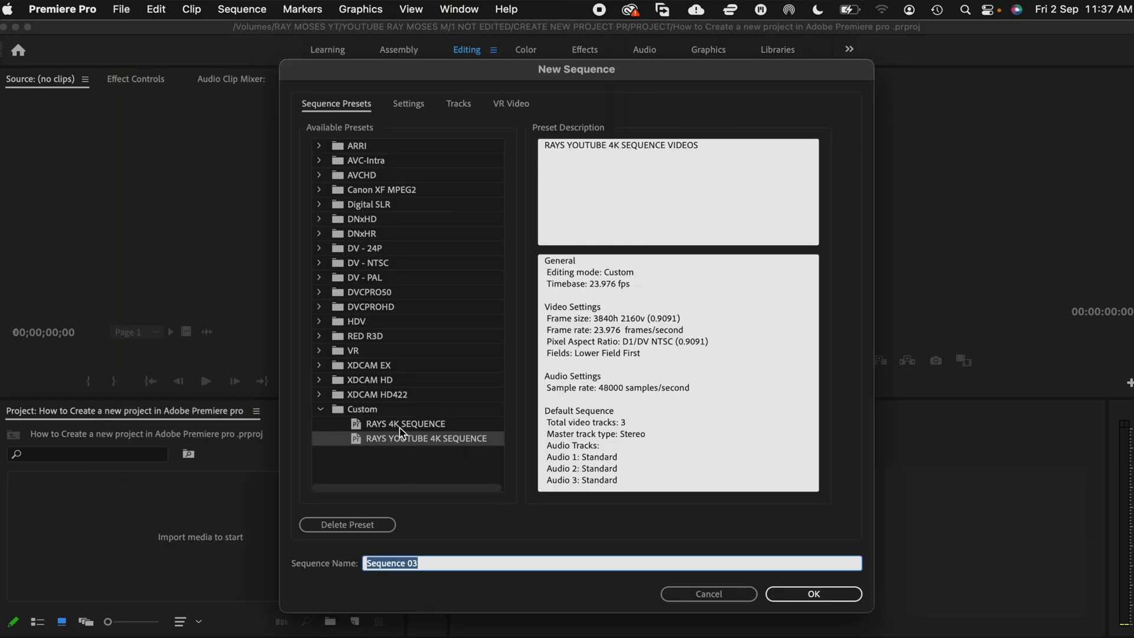
left_click(399, 440)
left_click(812, 595)
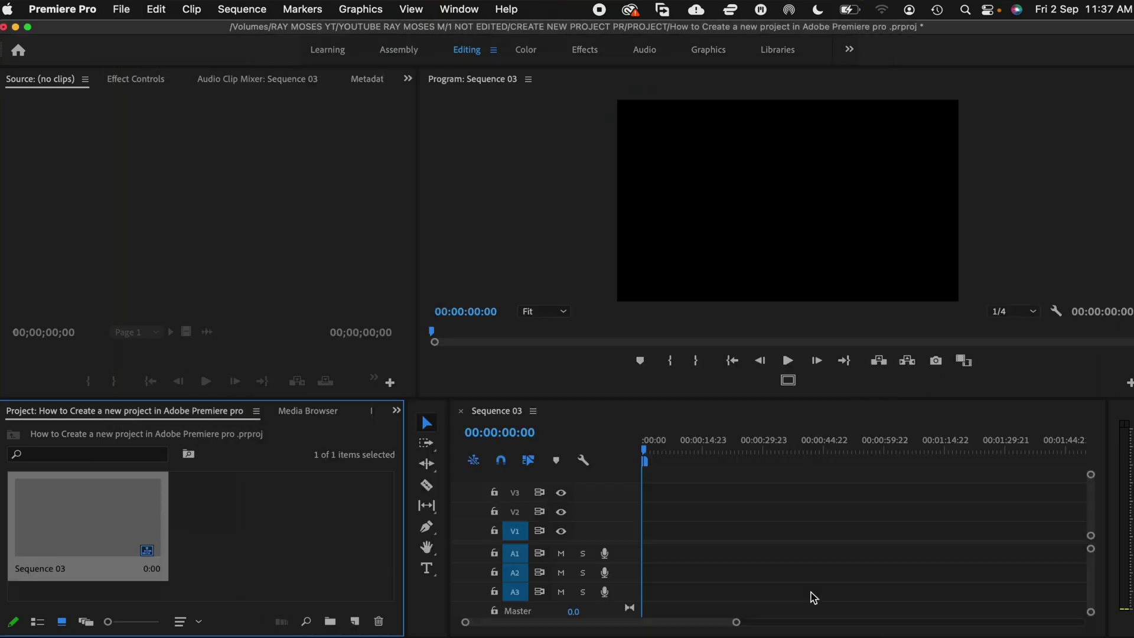